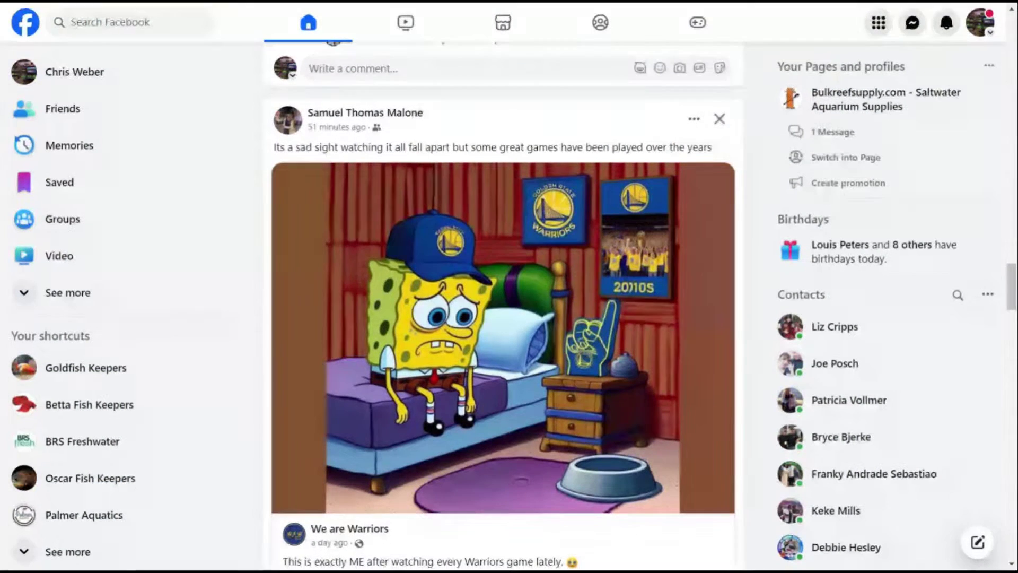
Switch the Facebook profile to Goldfish Keepers, dismiss the toast, and open Meta Business Suite
click(988, 31)
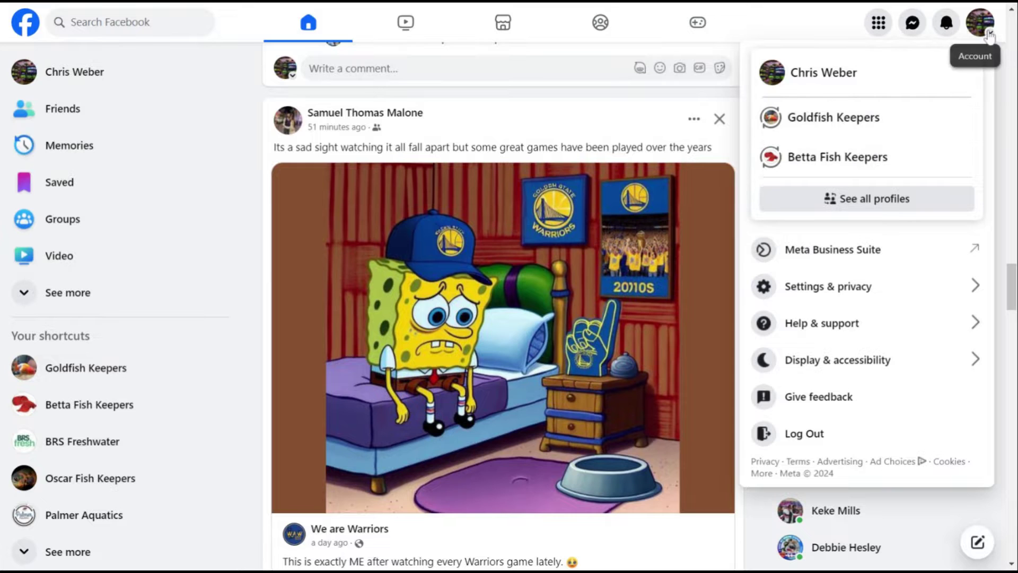
click(835, 126)
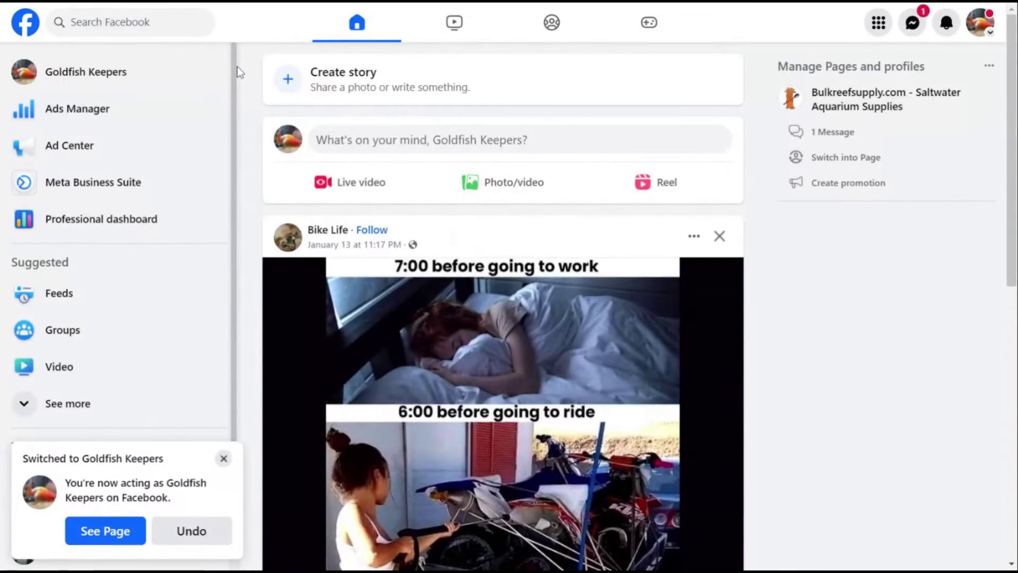
click(223, 460)
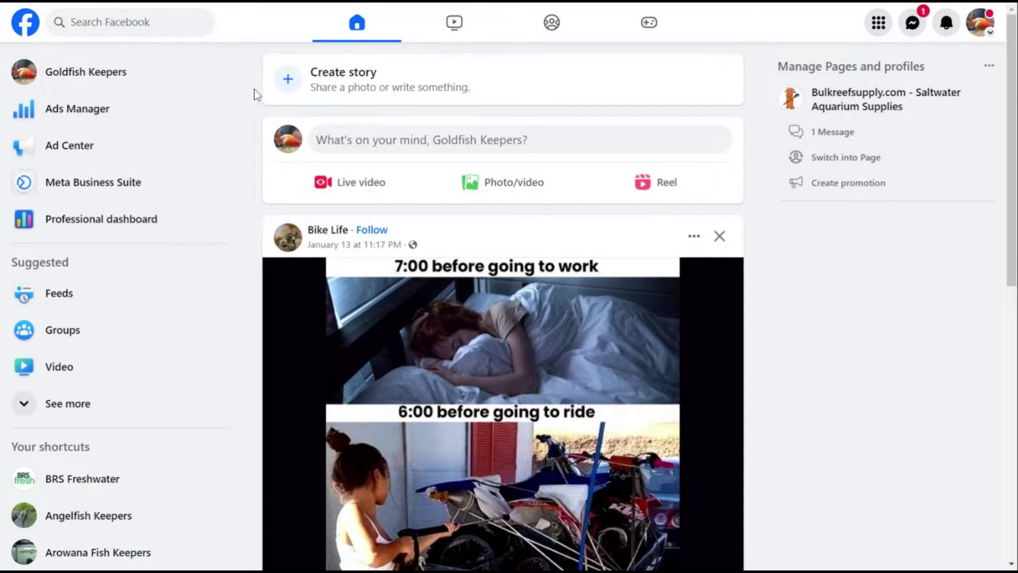
click(105, 193)
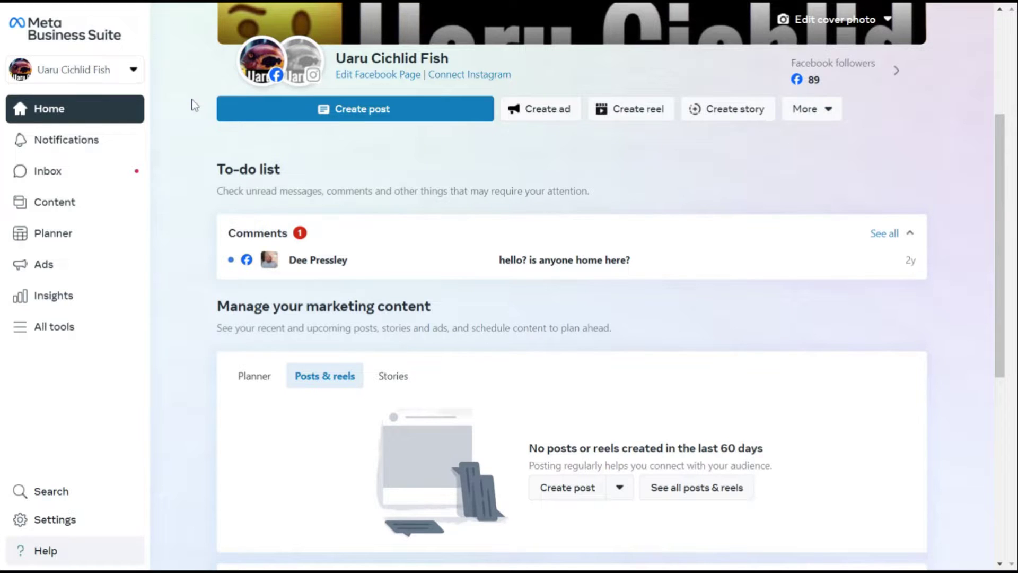
Pick the Goldfish Keepers page from the page switcher after searching 'goldfish keepers'
click(109, 75)
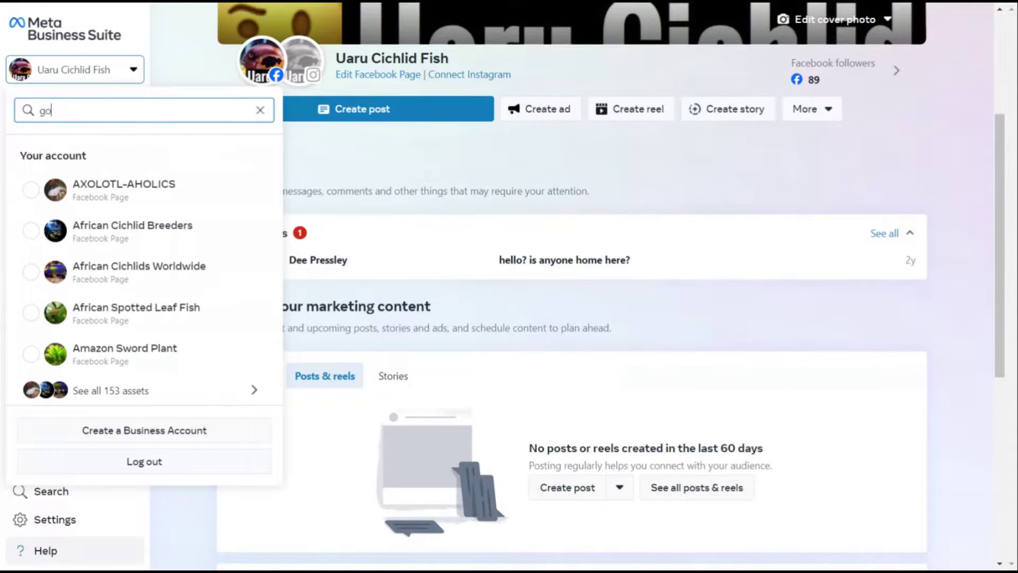
key(BackSpace)
key(BackSpace)
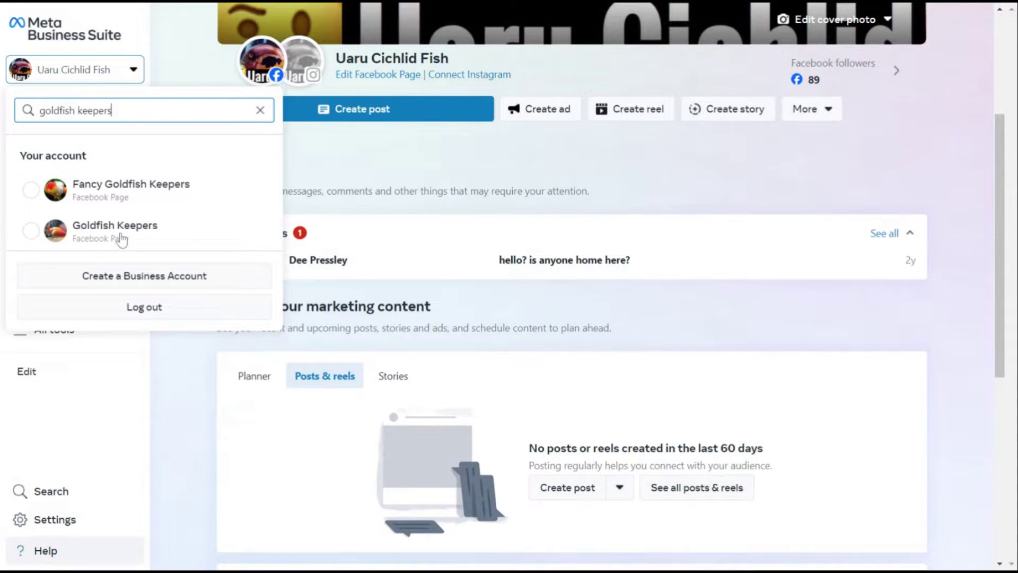
click(122, 233)
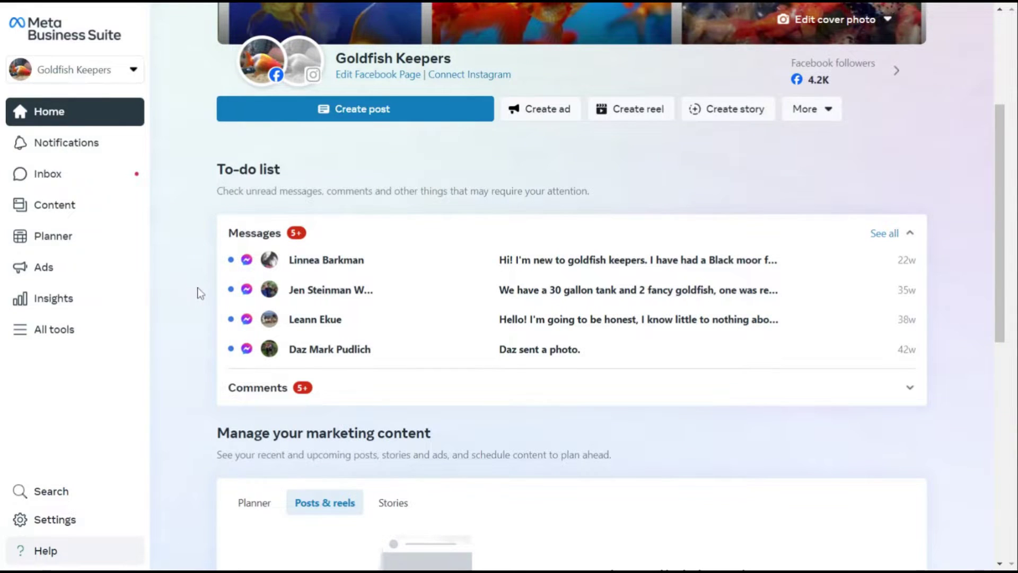
scroll(200, 293, up, 2)
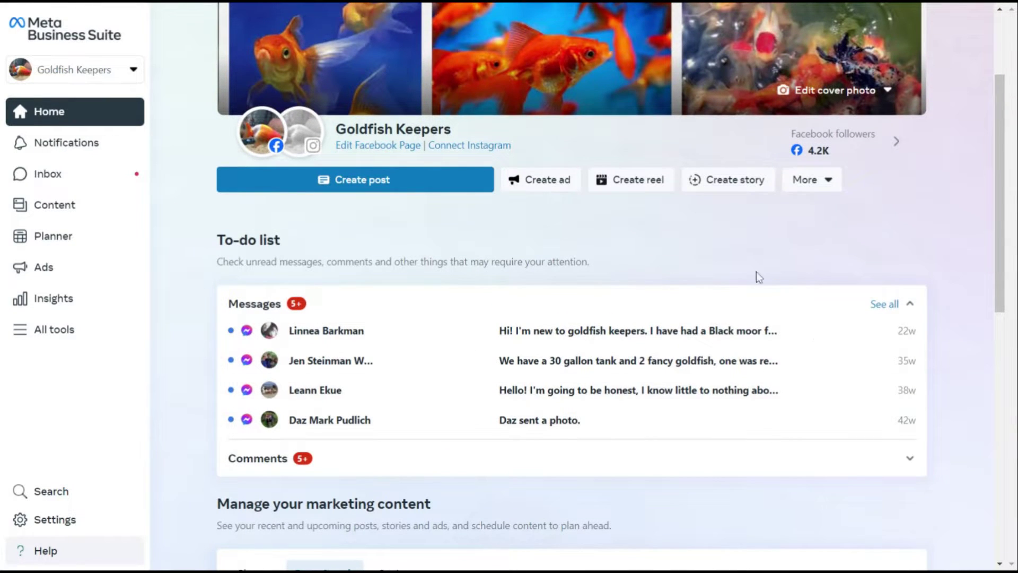
scroll(387, 220, up, 4)
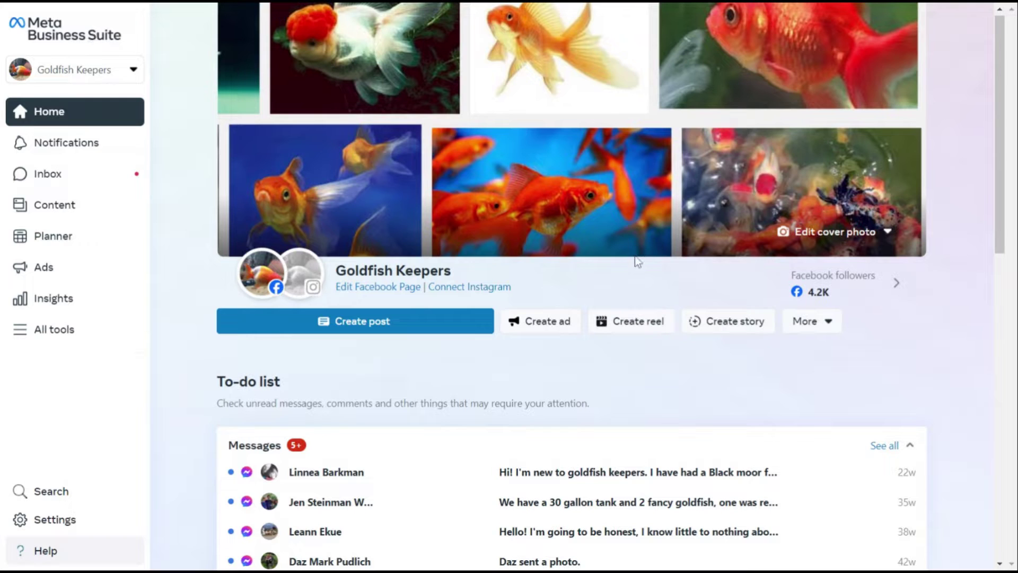
Start a new reel with reel.MOV and add 'betta fish keepers' as its collaborator
click(644, 336)
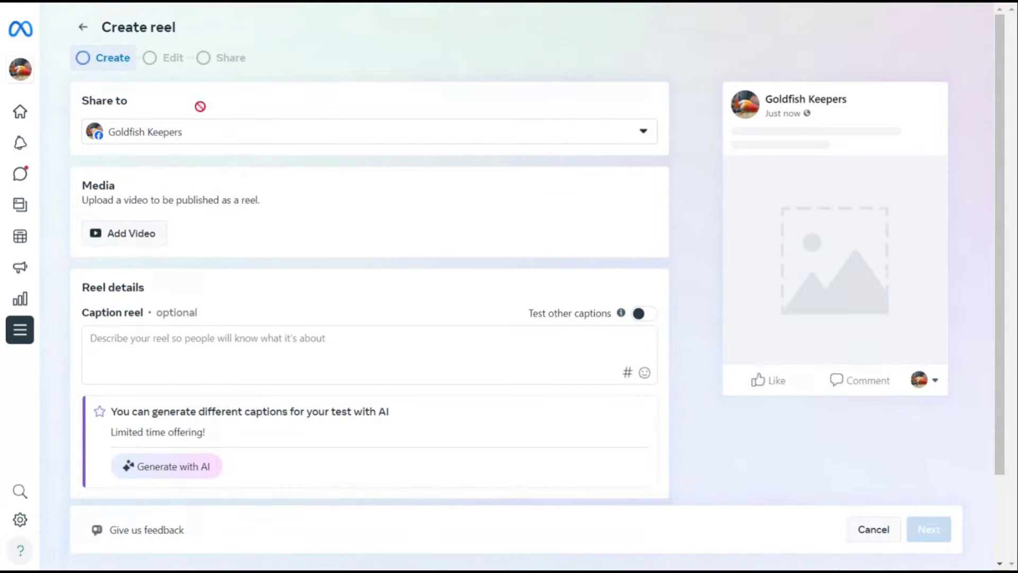
click(144, 239)
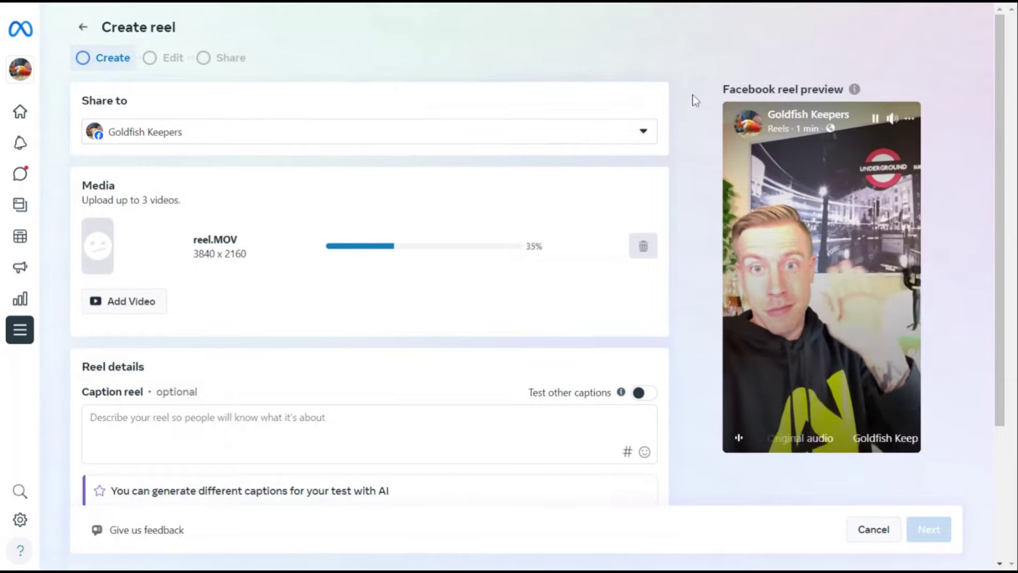
scroll(691, 109, down, 4)
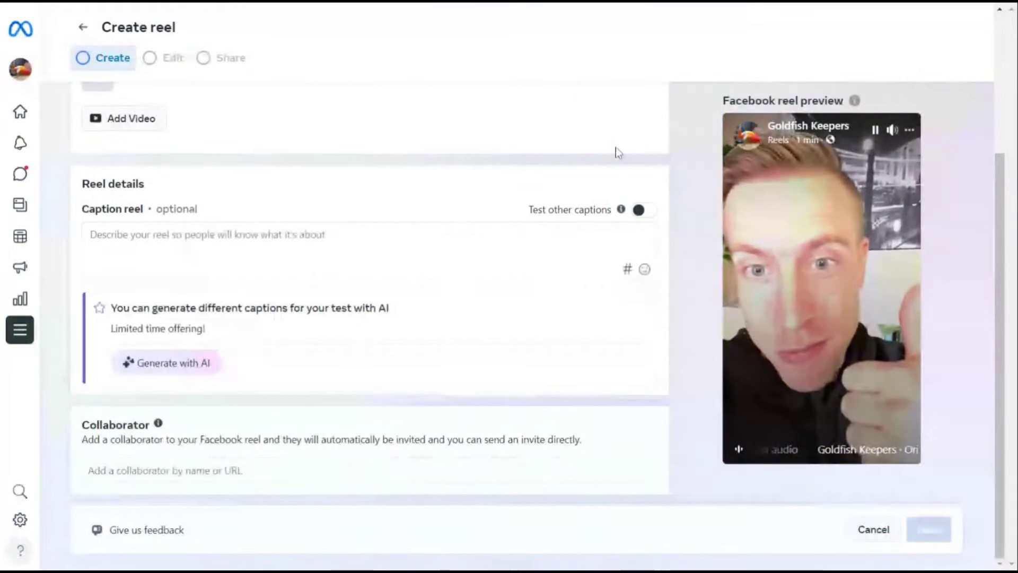
click(265, 470)
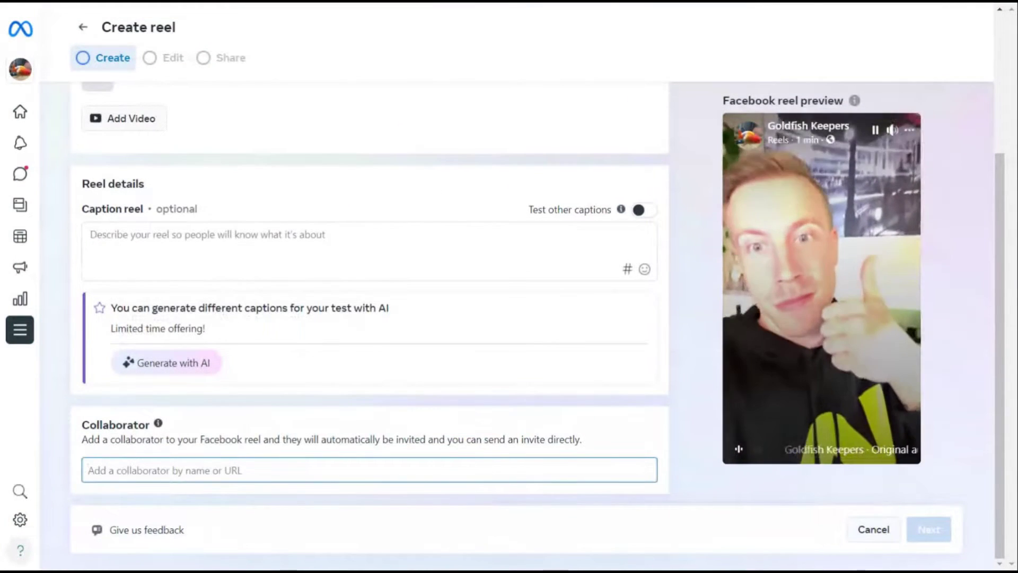
text(betta f)
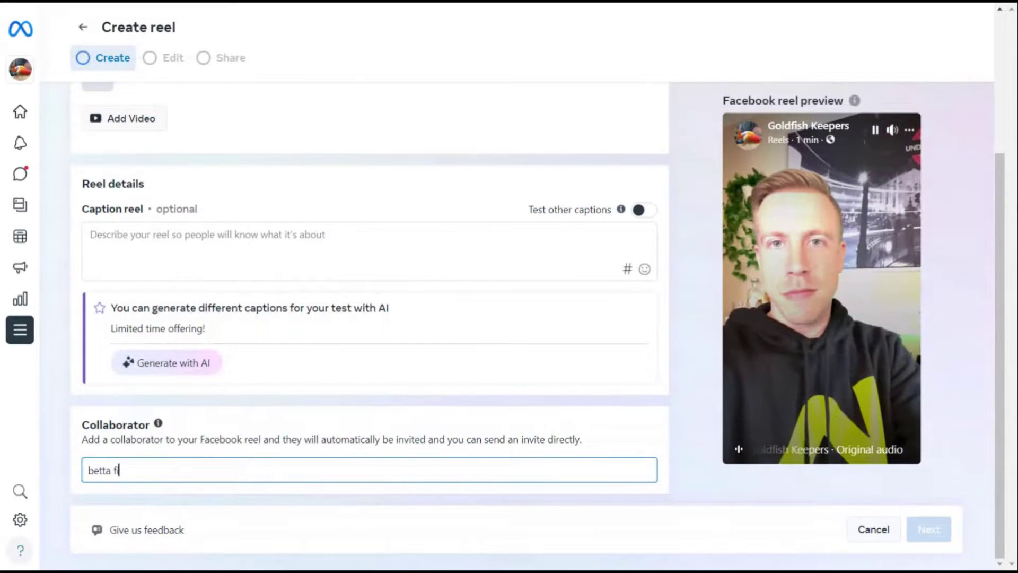
text(ish kee)
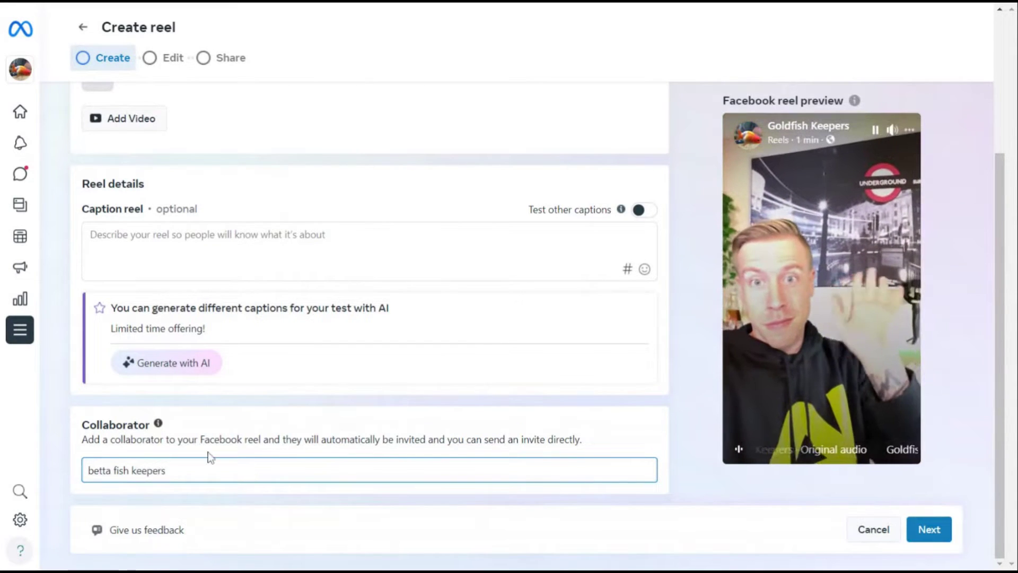
text(pers)
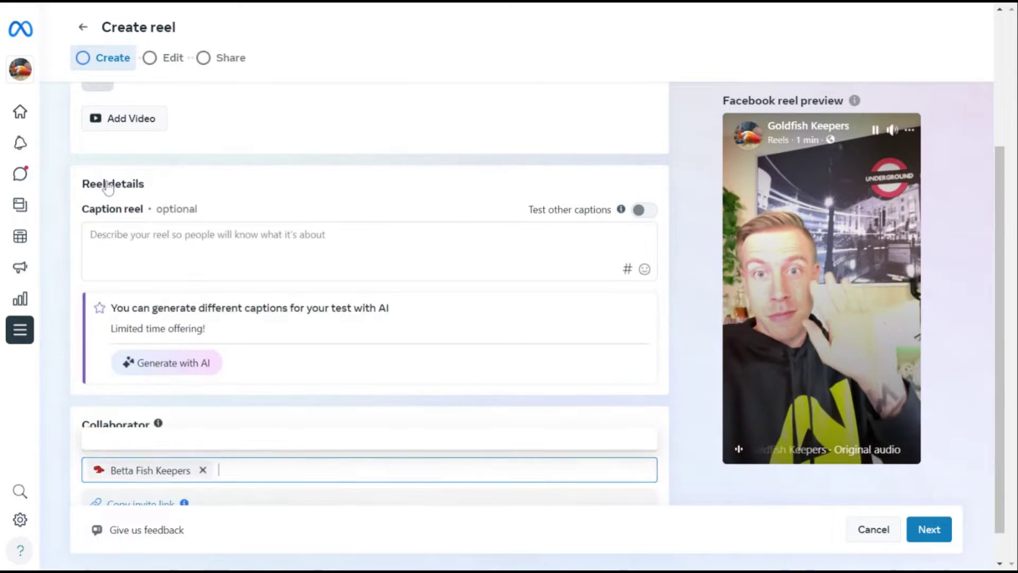
click(109, 185)
Scroll down to the Collaborator section and copy the reel's invite link
scroll(291, 455, down, 1)
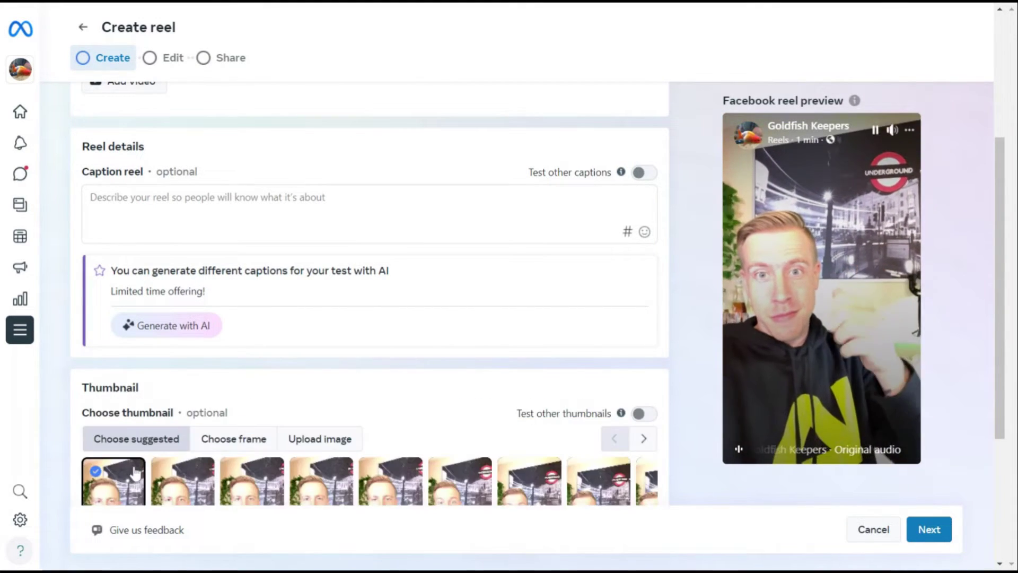
scroll(53, 423, down, 4)
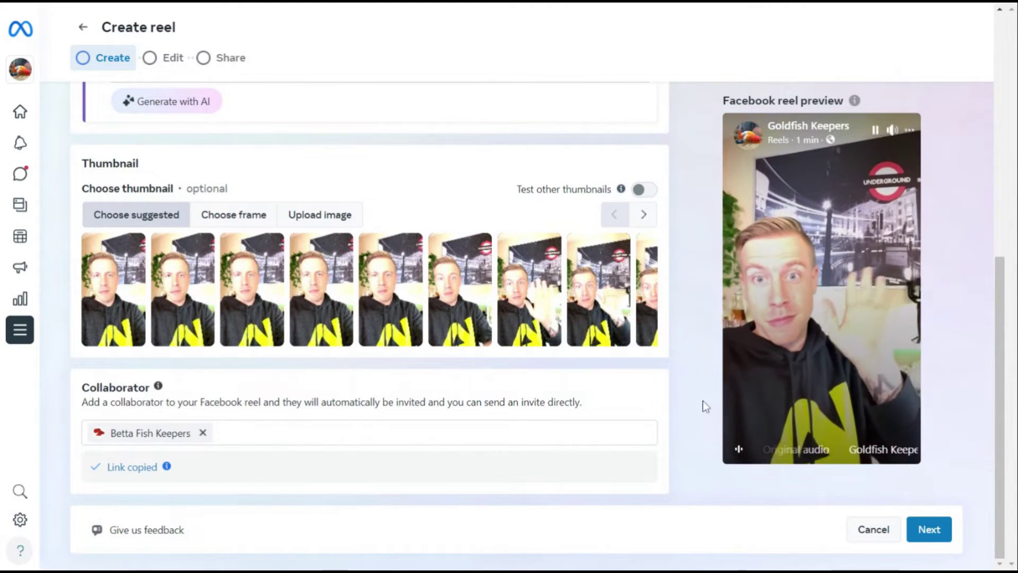
Advance past the edit step and share the reel immediately from Goldfish Keepers
click(936, 529)
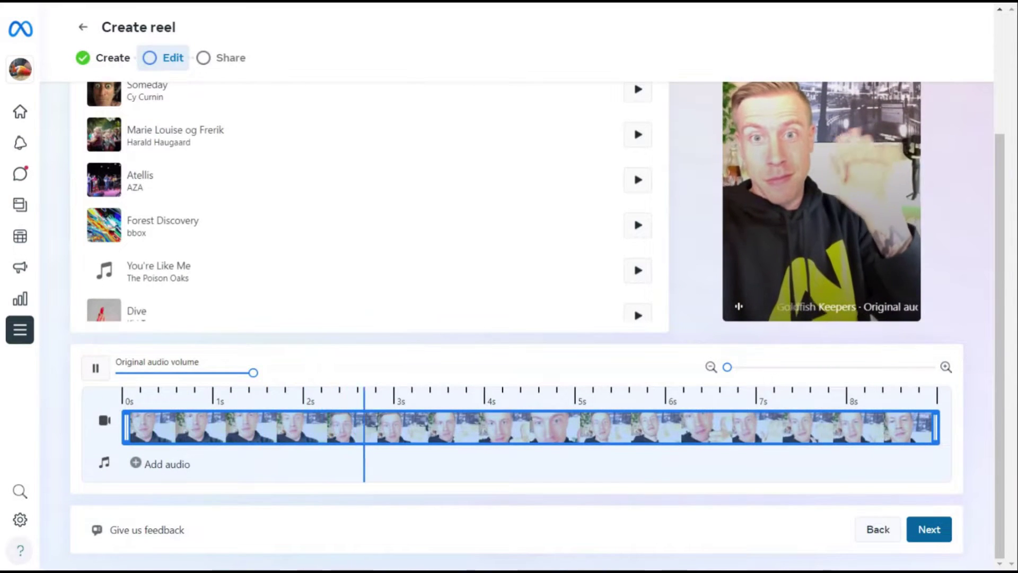
click(937, 529)
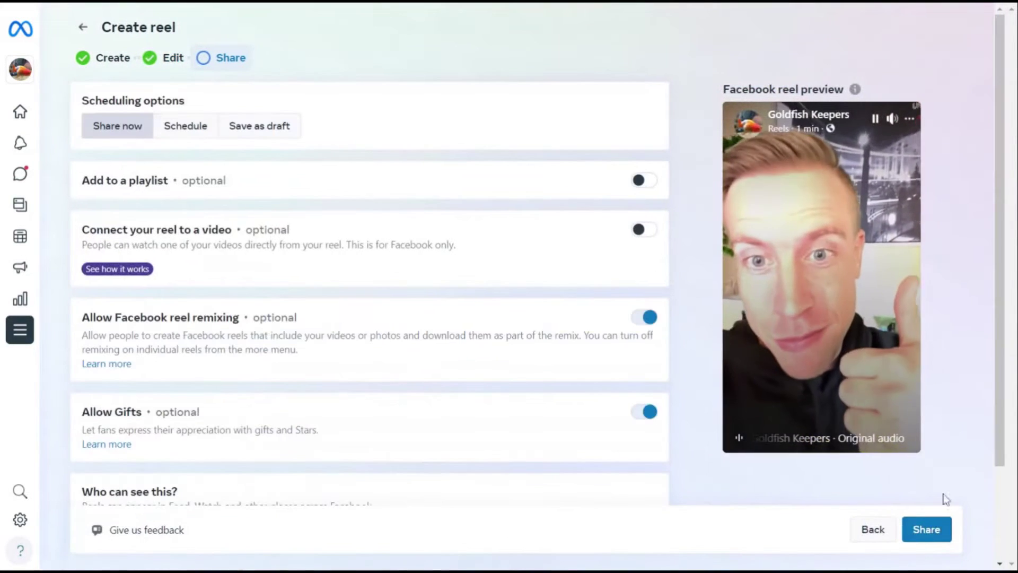
click(925, 529)
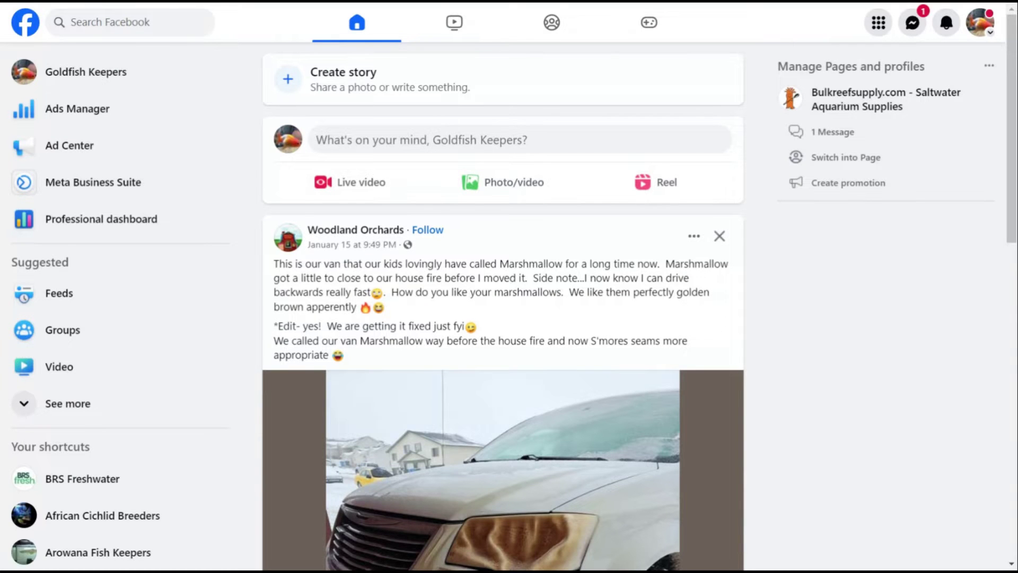
Go to the Goldfish Keepers page from the account menu and scroll its feed
click(988, 36)
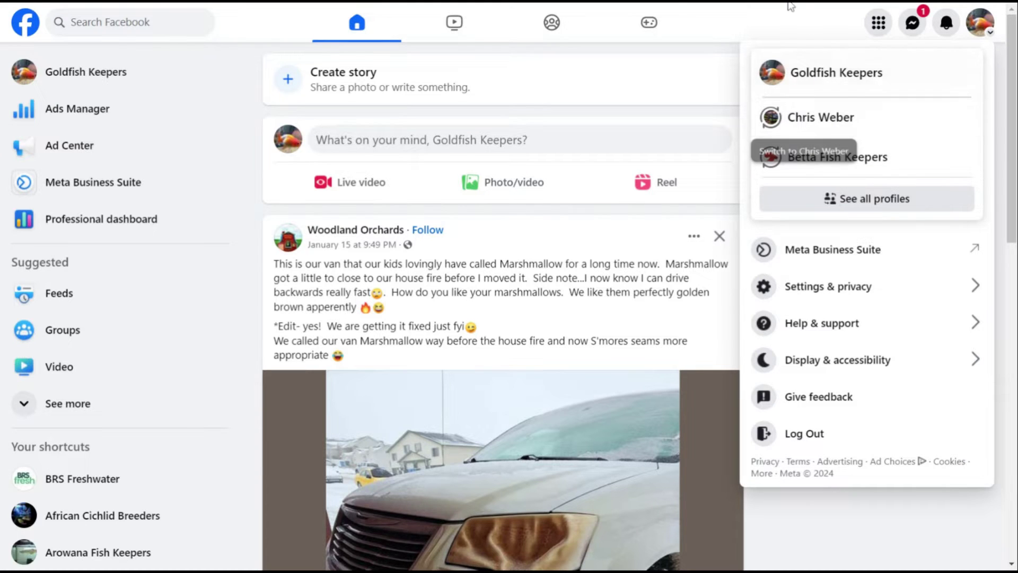
click(842, 83)
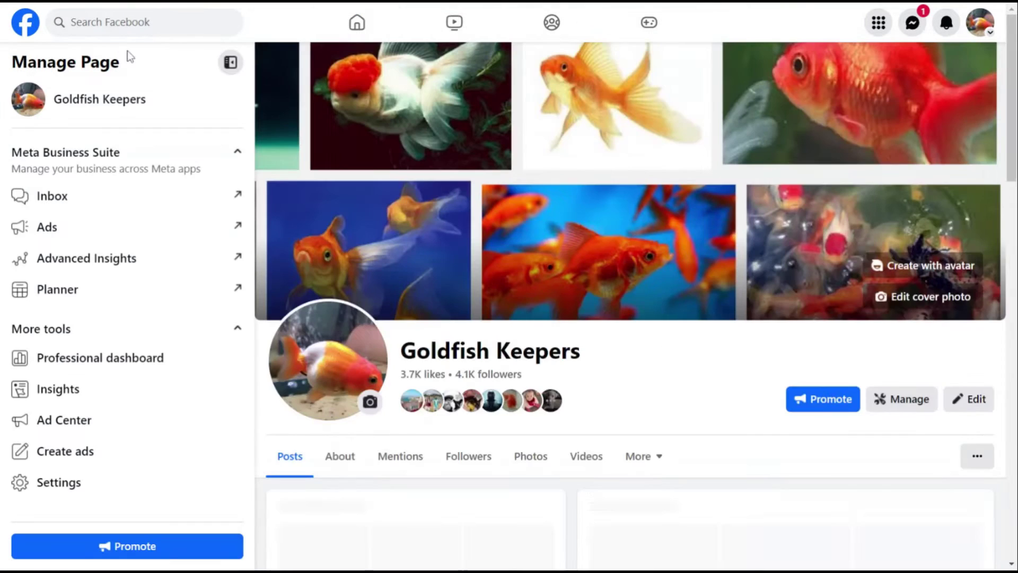
scroll(326, 148, down, 4)
scroll(331, 153, down, 7)
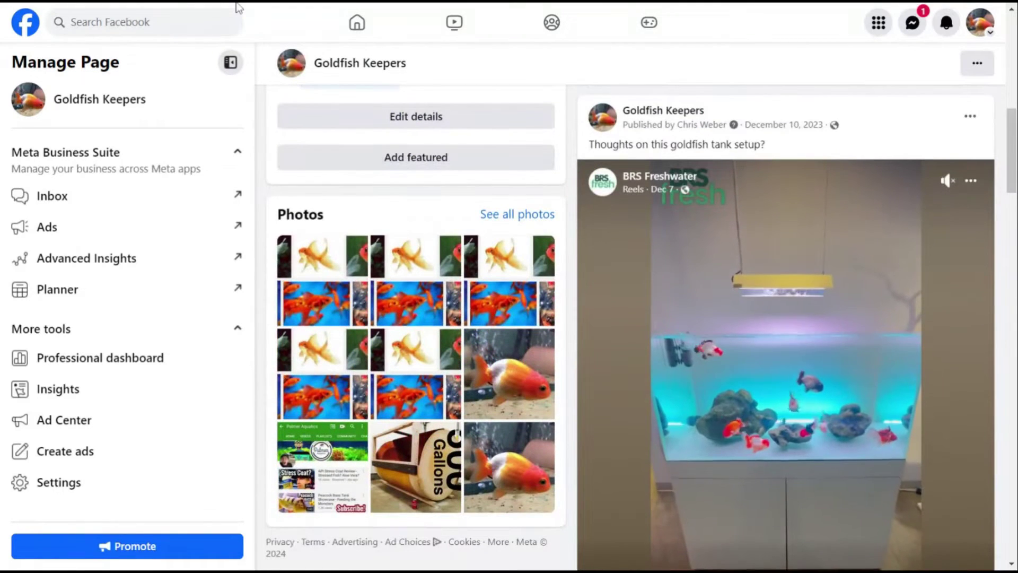
Reload the Goldfish Keepers page repeatedly until the uploaded reel is ready to view
key(F5)
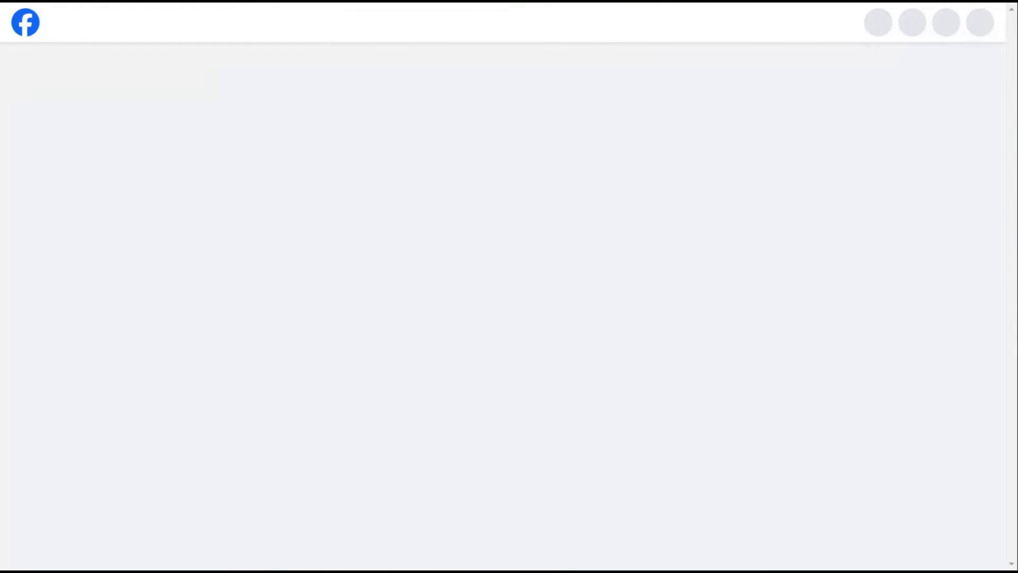
scroll(632, 224, down, 9)
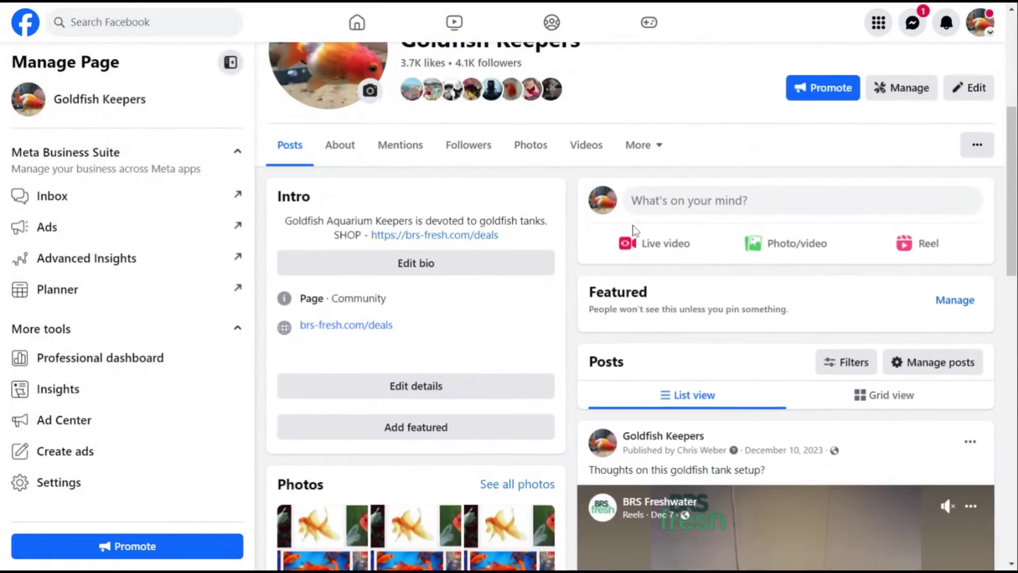
scroll(631, 225, up, 8)
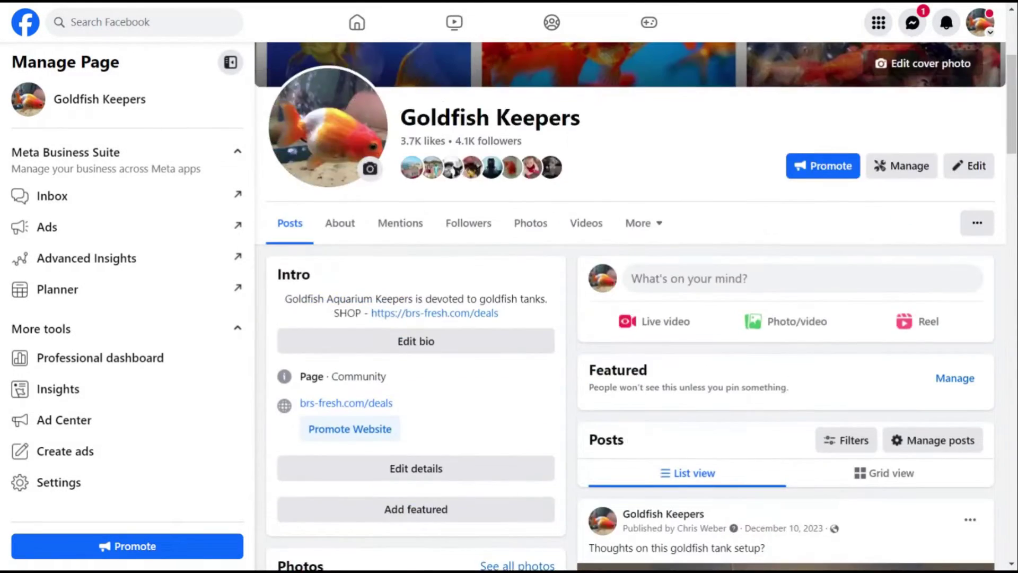
key(F5)
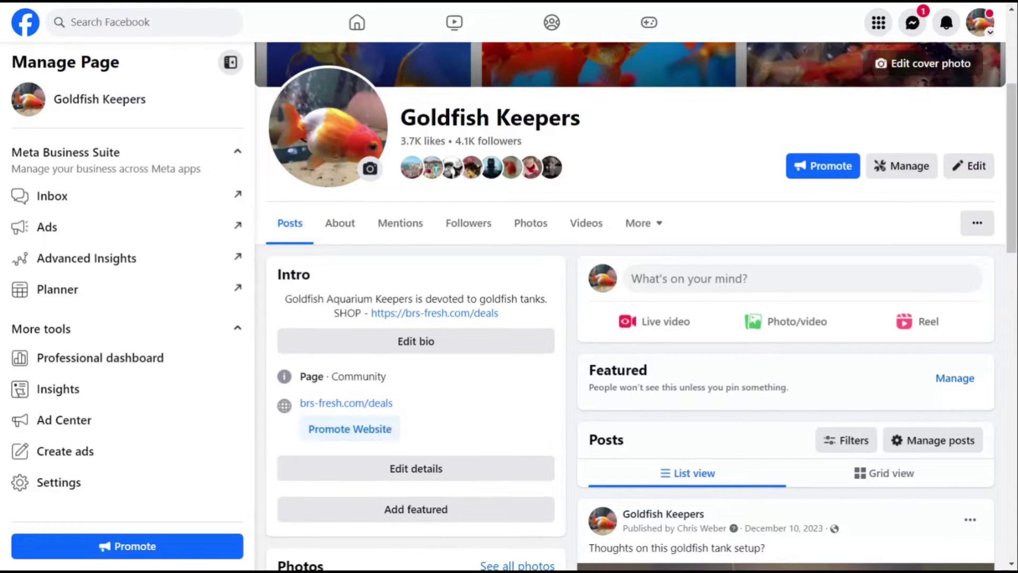
scroll(521, 184, down, 3)
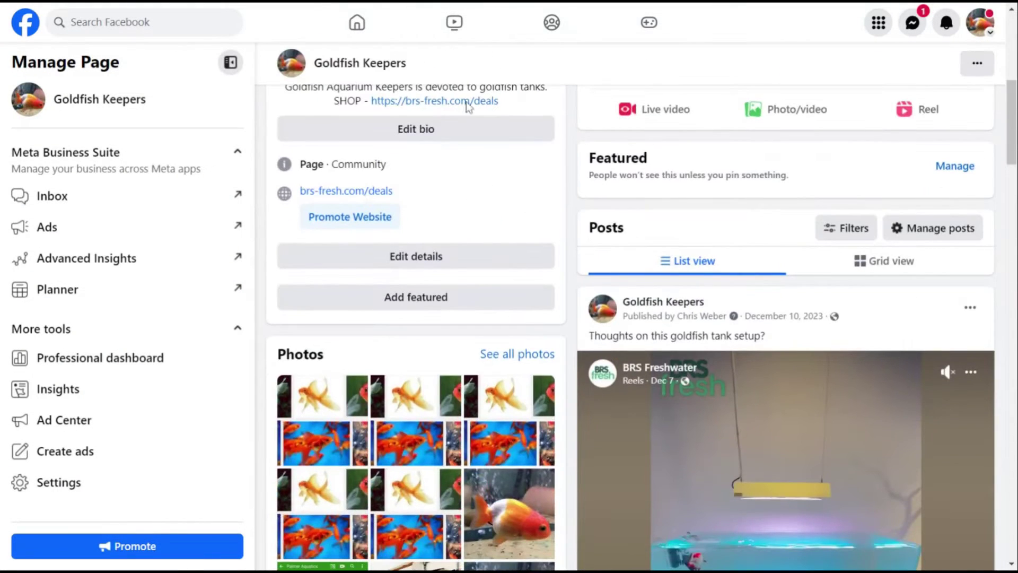
click(326, 5)
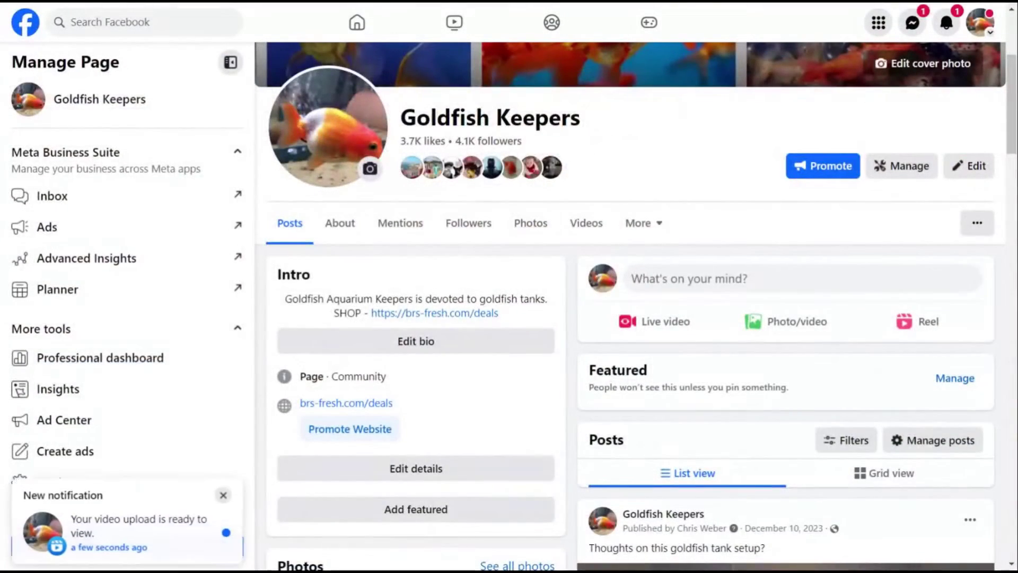
scroll(689, 259, down, 5)
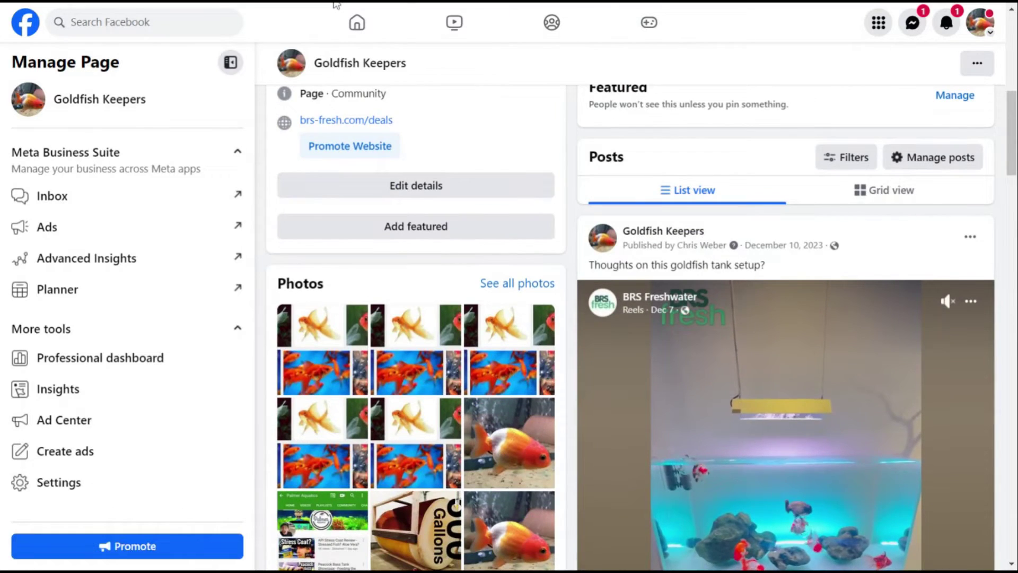
key(F5)
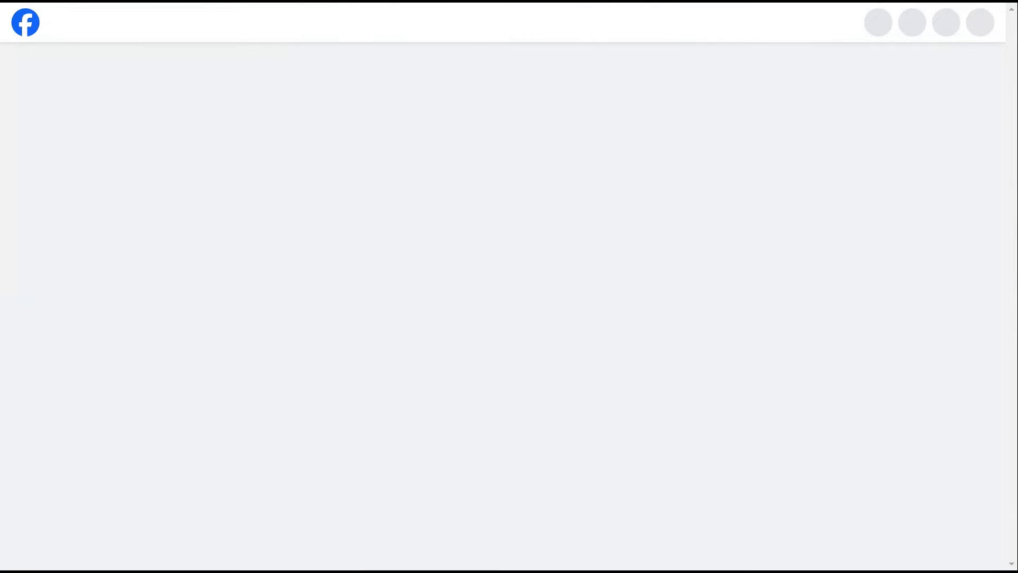
Copy the collaboration invite link from the new reel atop the Goldfish Keepers Posts list
scroll(638, 237, down, 9)
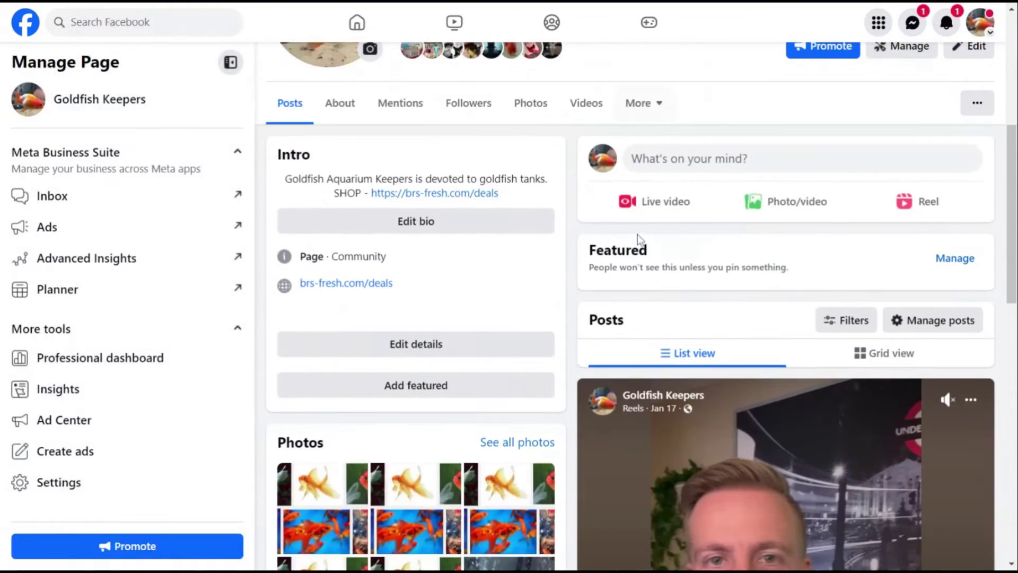
scroll(638, 235, down, 2)
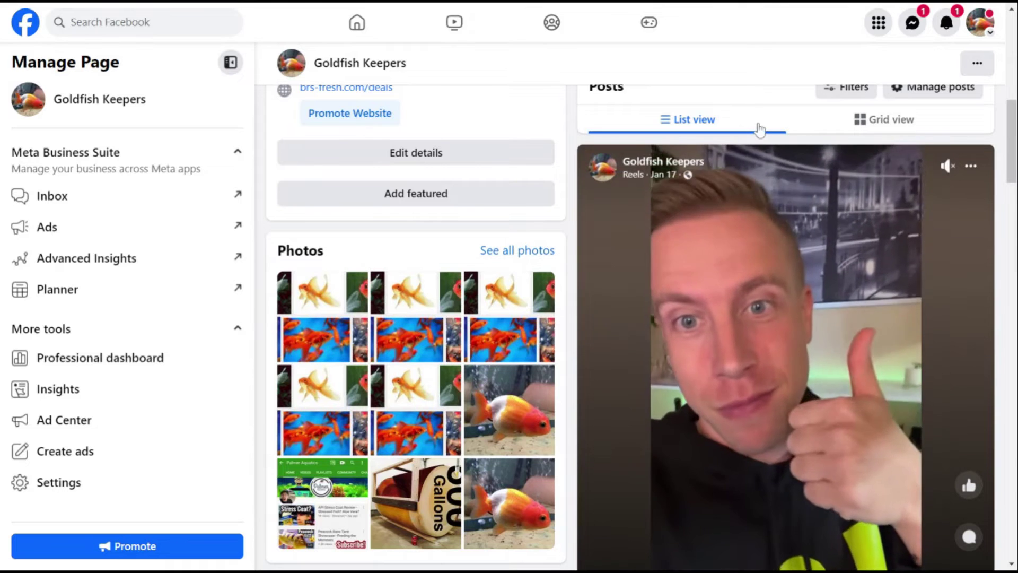
scroll(758, 127, down, 1)
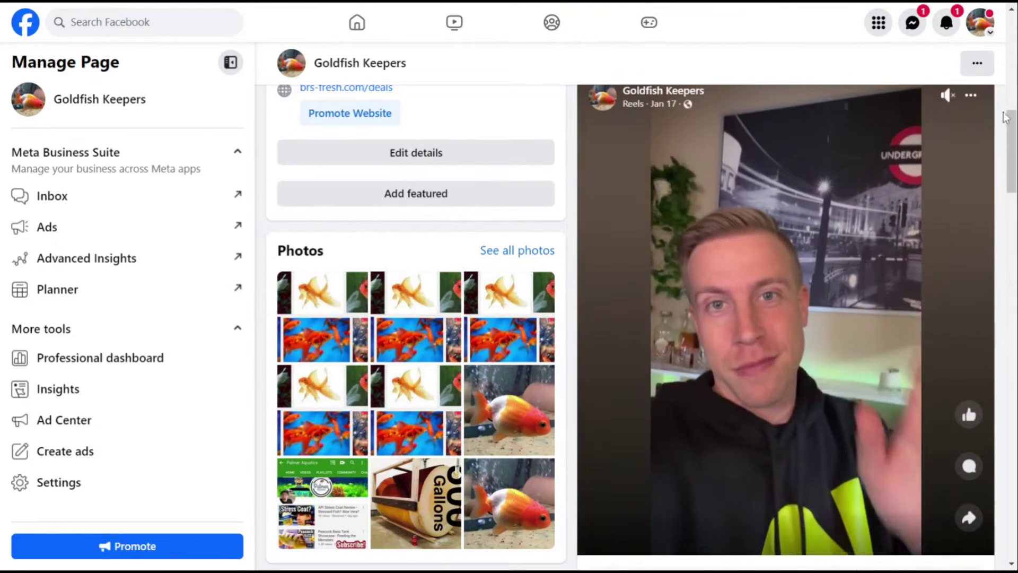
scroll(883, 227, up, 1)
click(971, 165)
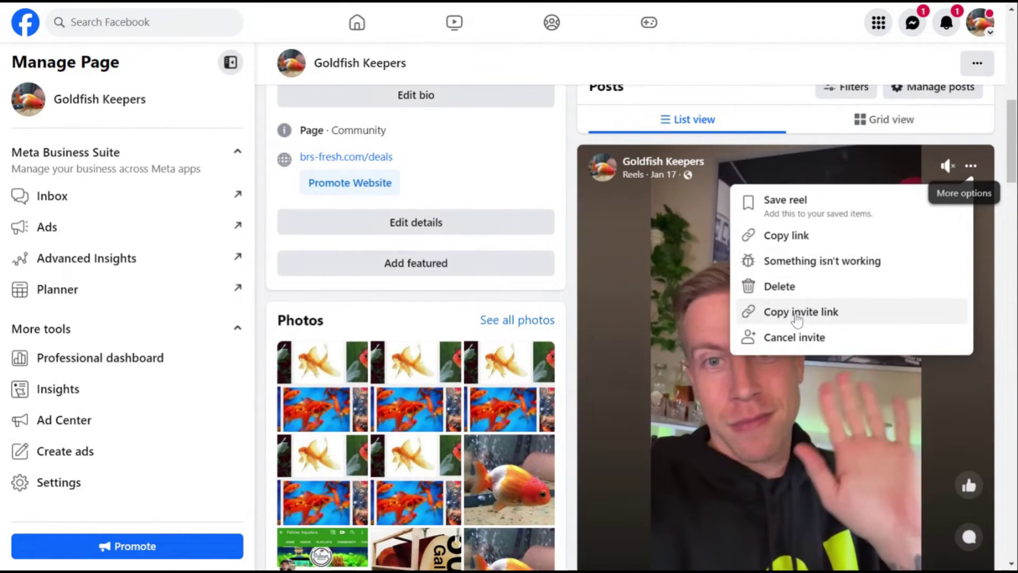
click(797, 312)
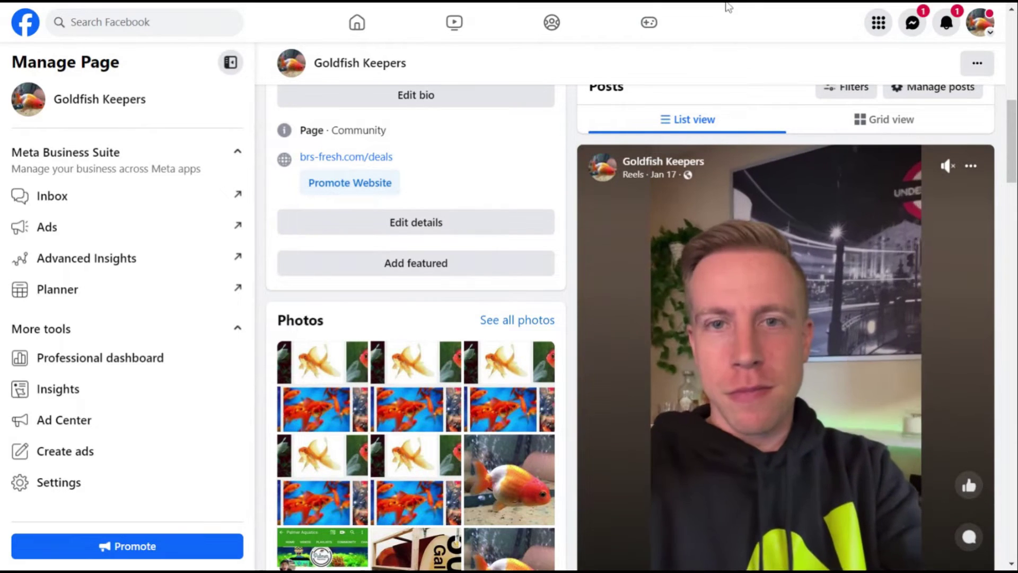
click(990, 33)
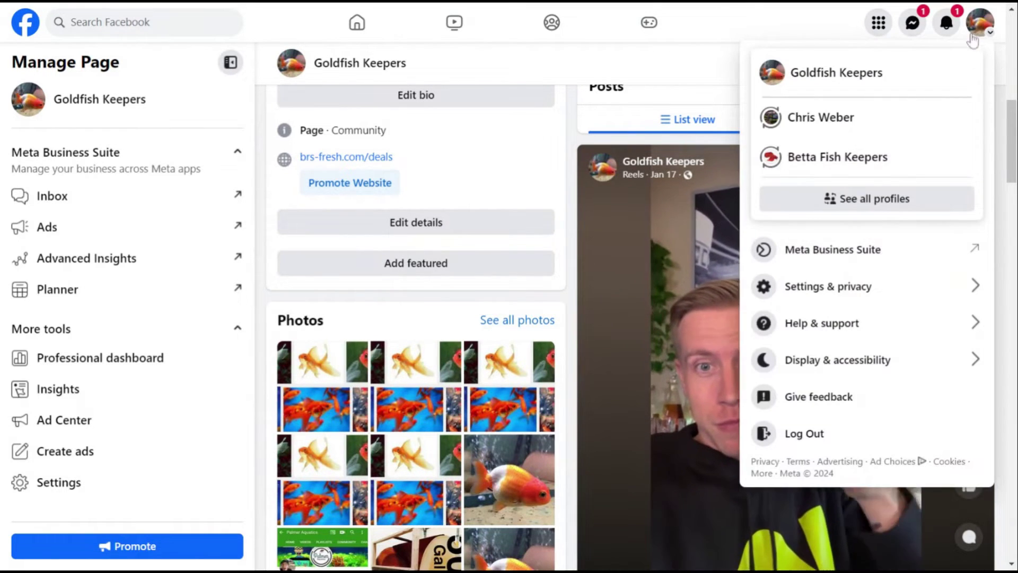
Act as Betta Fish Keepers and briefly check its notifications panel
key(Escape)
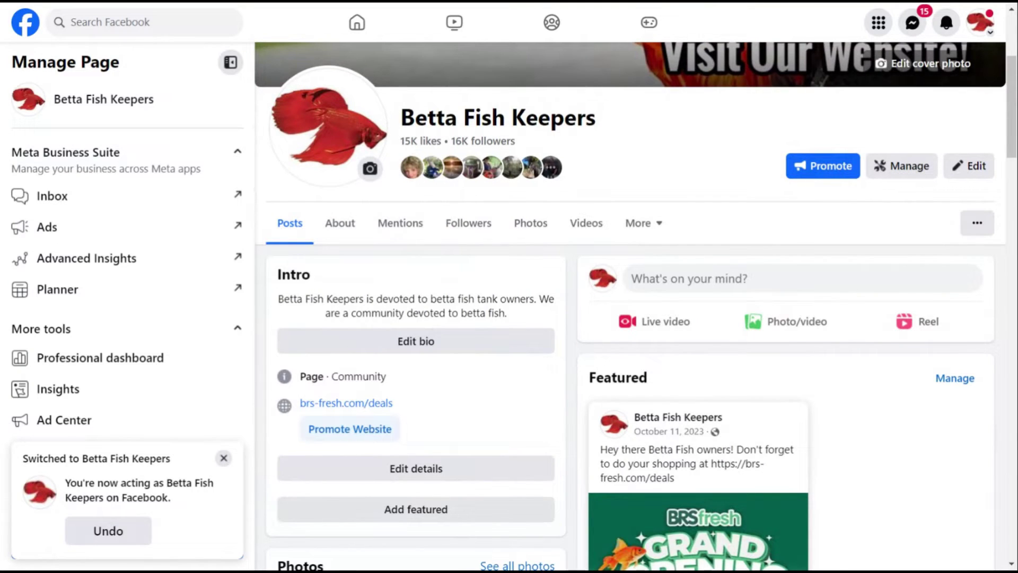
scroll(929, 172, up, 3)
click(946, 24)
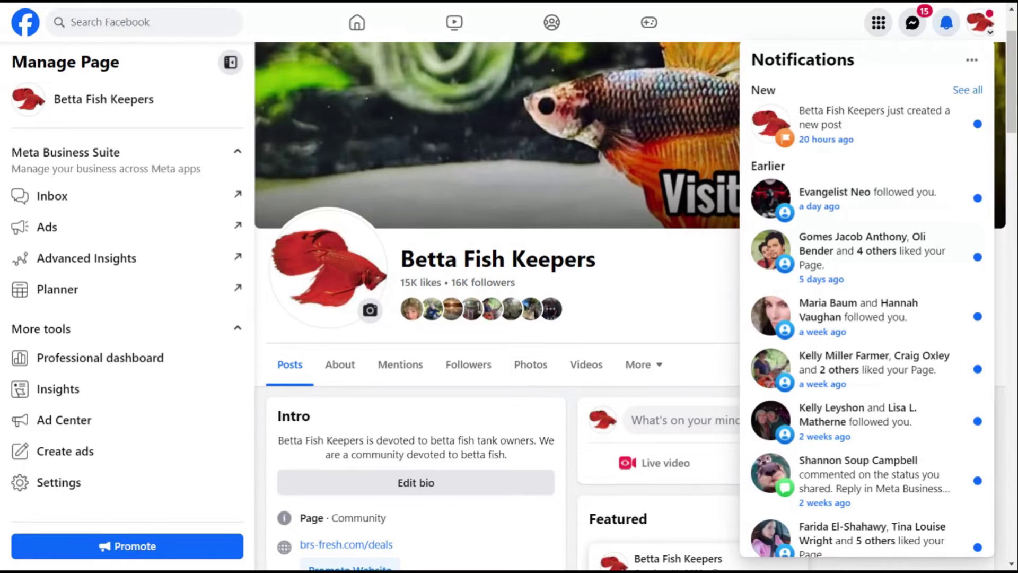
click(837, 7)
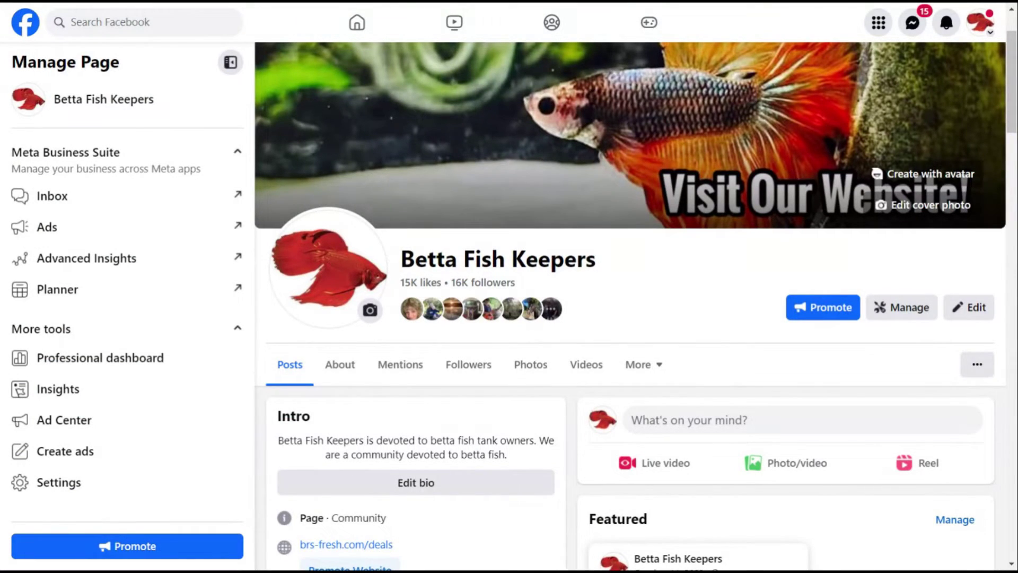
Open the reel's invite link as Betta Fish Keepers and accept the collaboration
click(654, 19)
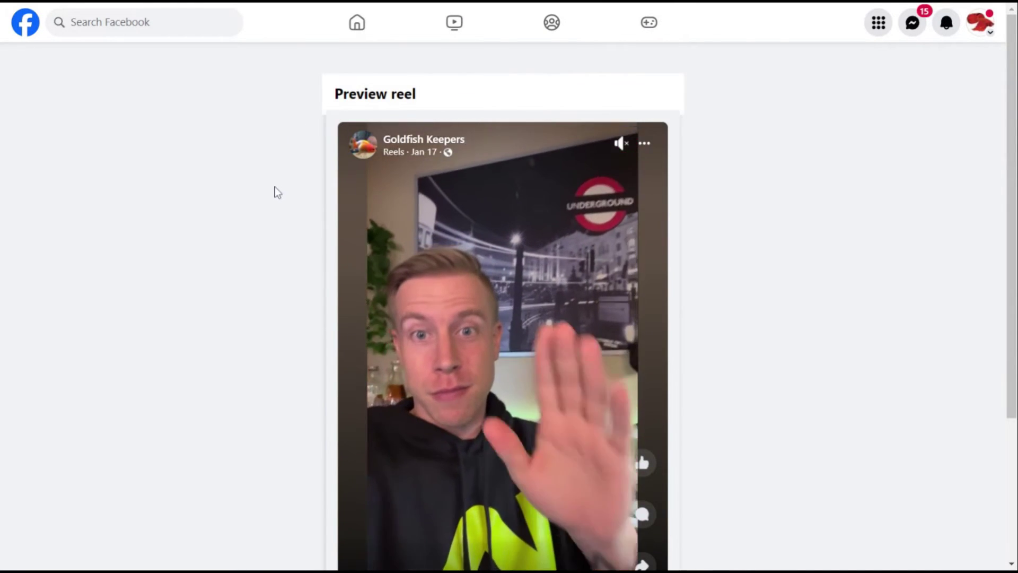
scroll(275, 189, down, 5)
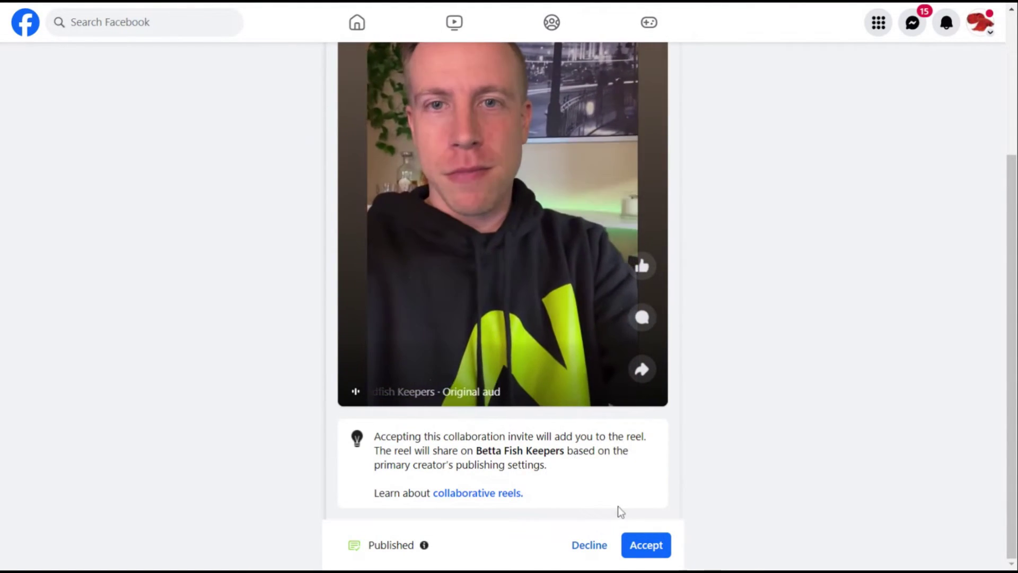
click(648, 546)
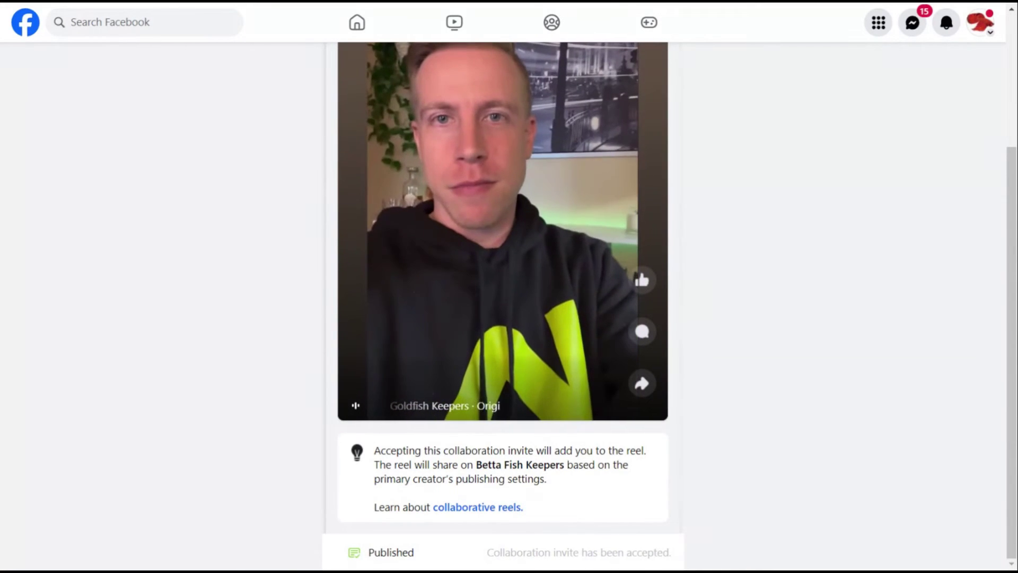
scroll(250, 248, up, 3)
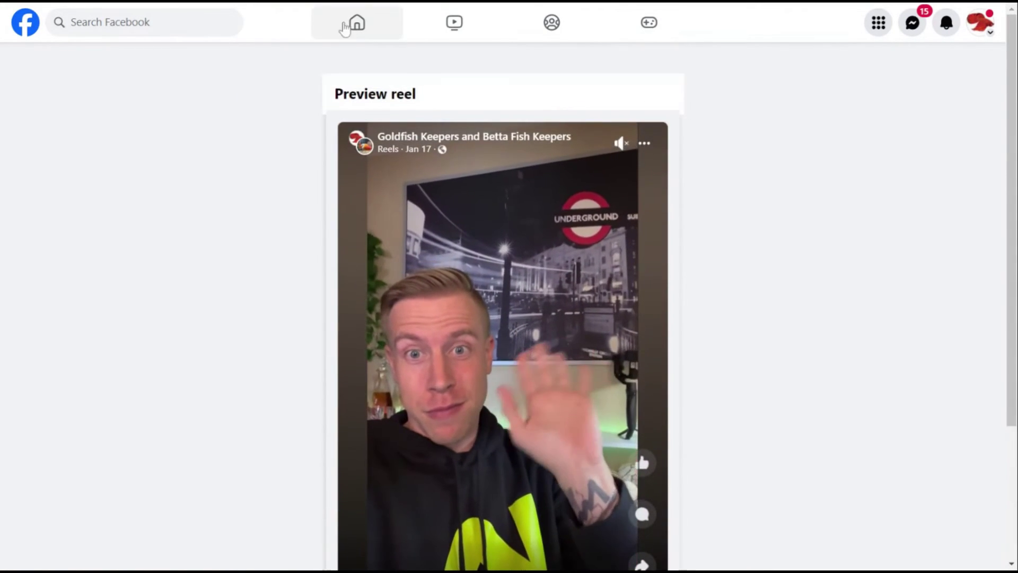
Open the Betta Fish Keepers page from Home and scroll its Posts to the shared reel
click(354, 29)
click(114, 71)
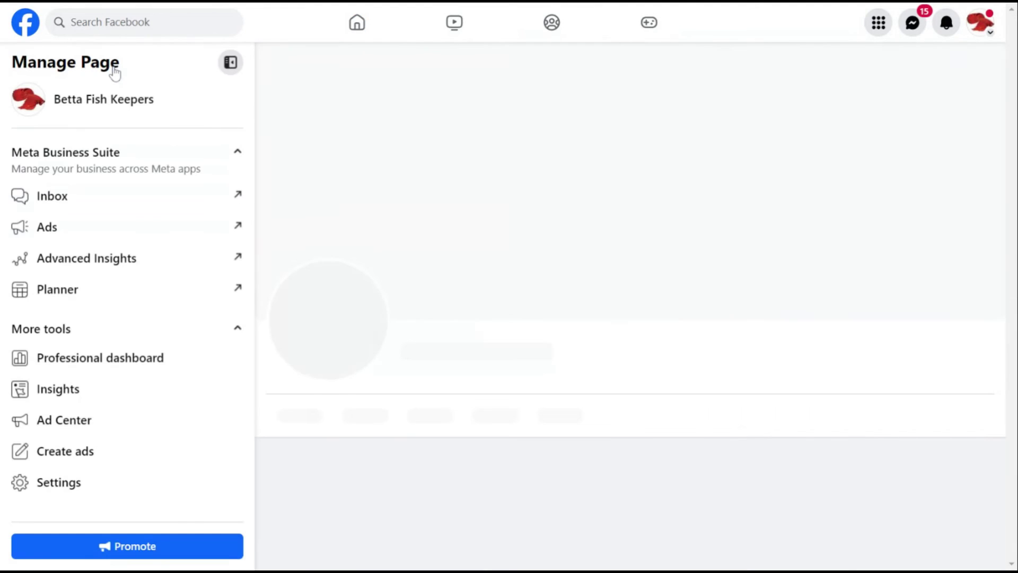
scroll(456, 208, down, 4)
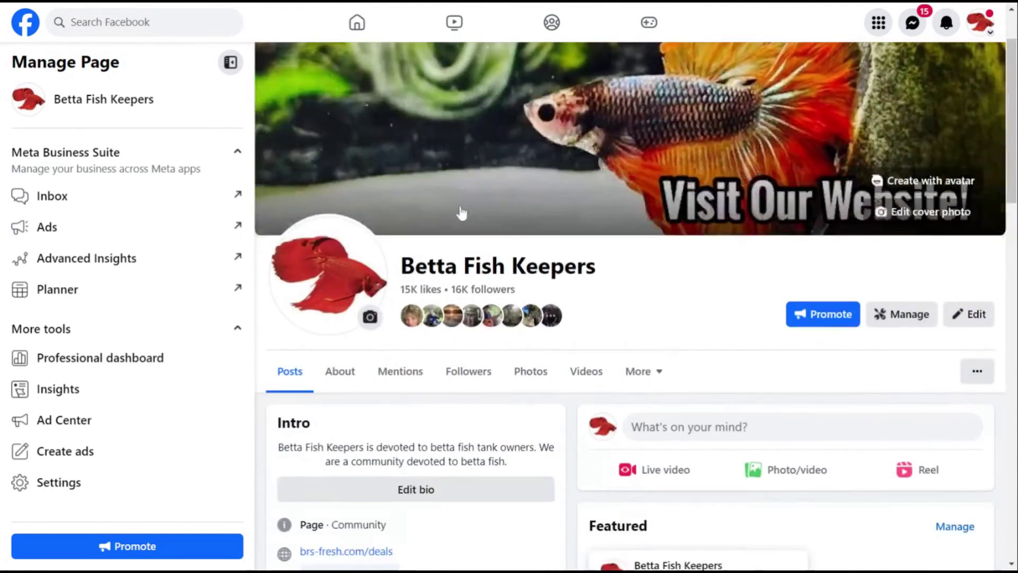
scroll(462, 212, down, 5)
scroll(462, 212, down, 5)
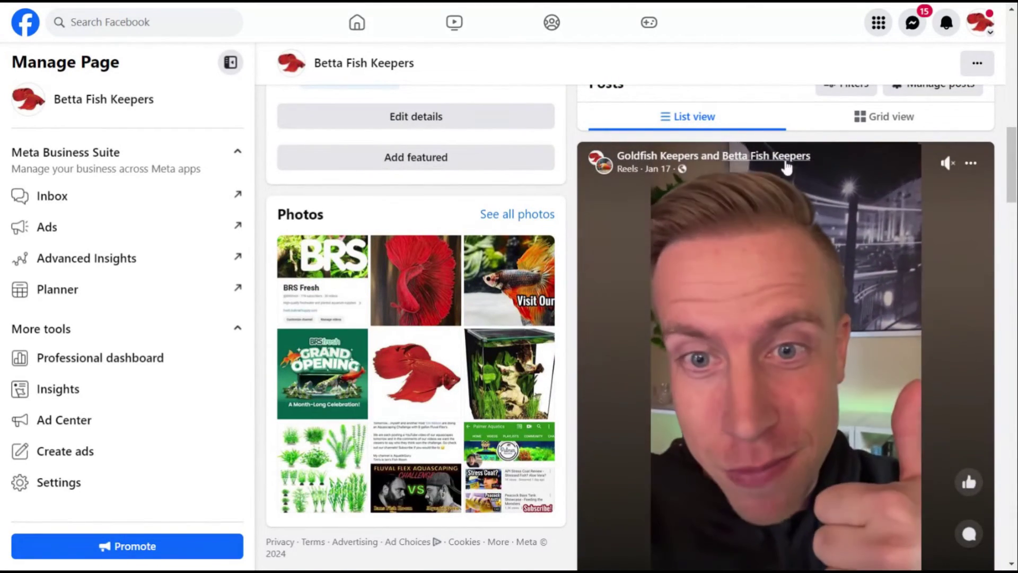
scroll(747, 264, down, 3)
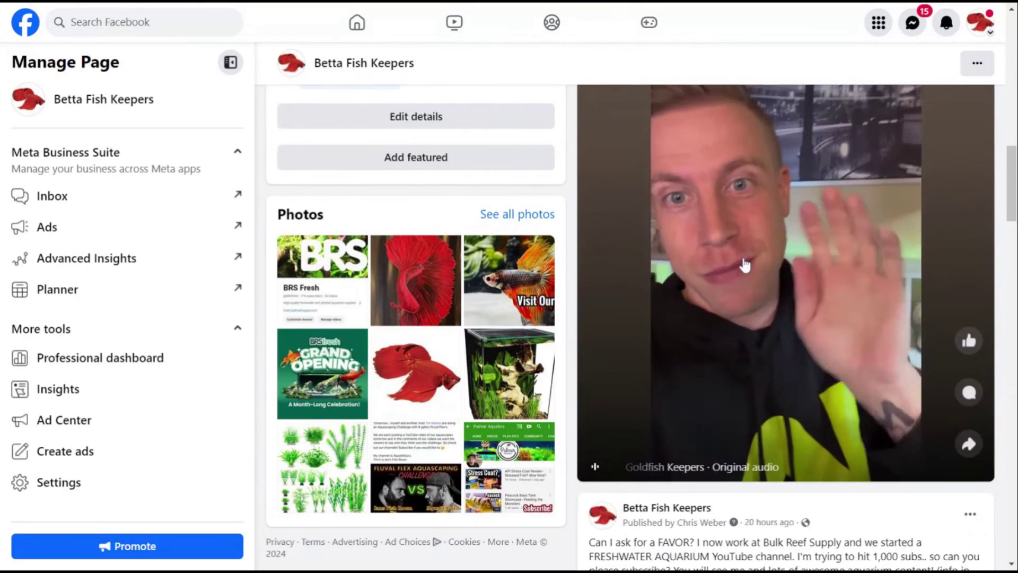
scroll(744, 263, up, 3)
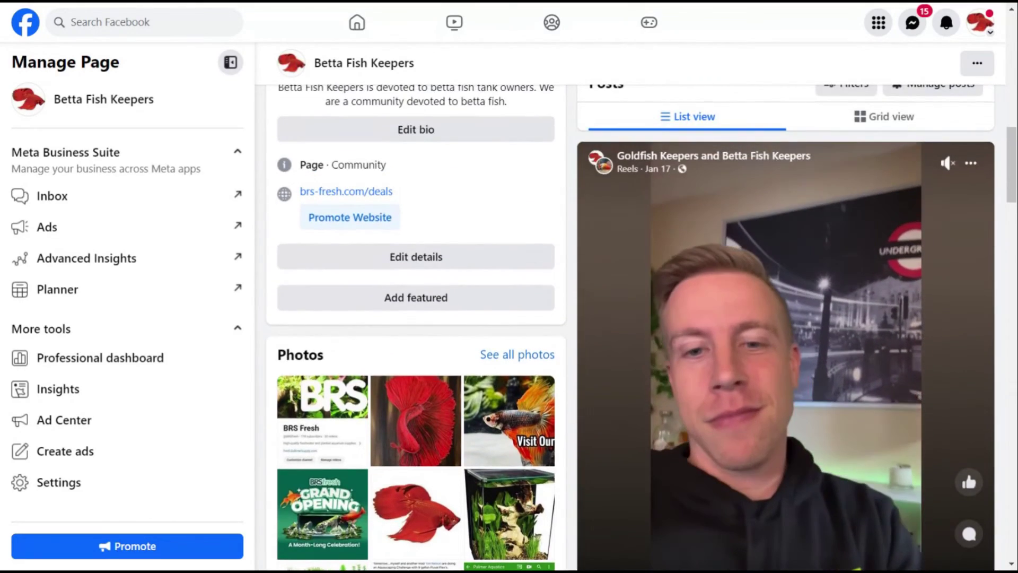